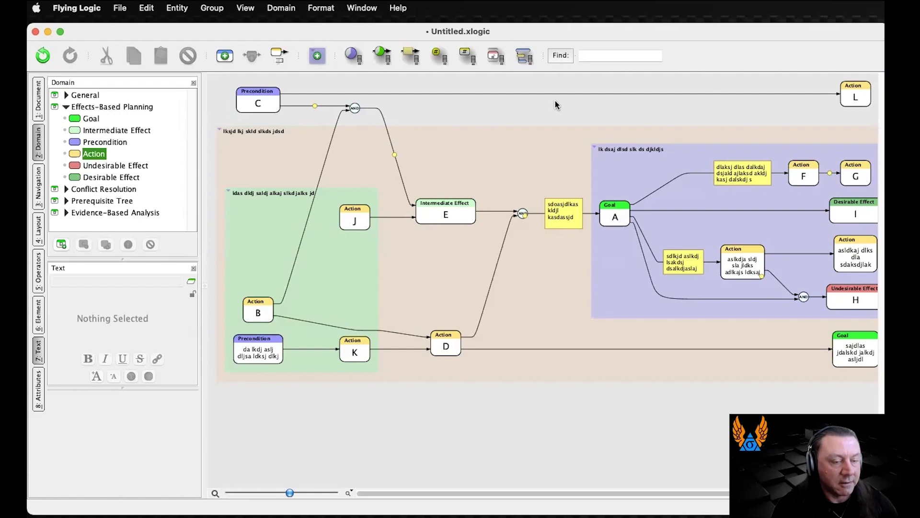
# Examine the connection from C to L and the diagram's starting elements: C, B and the precondition below B
pyautogui.click(538, 93)
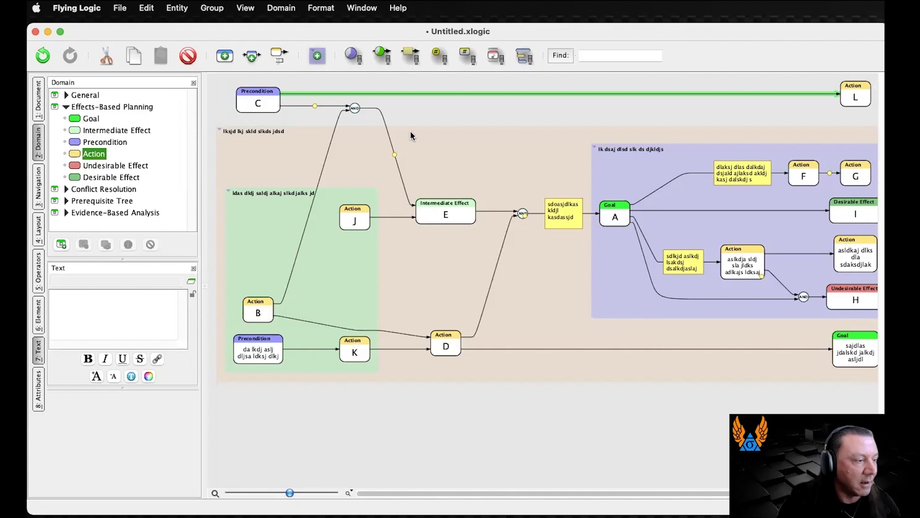
pyautogui.click(419, 114)
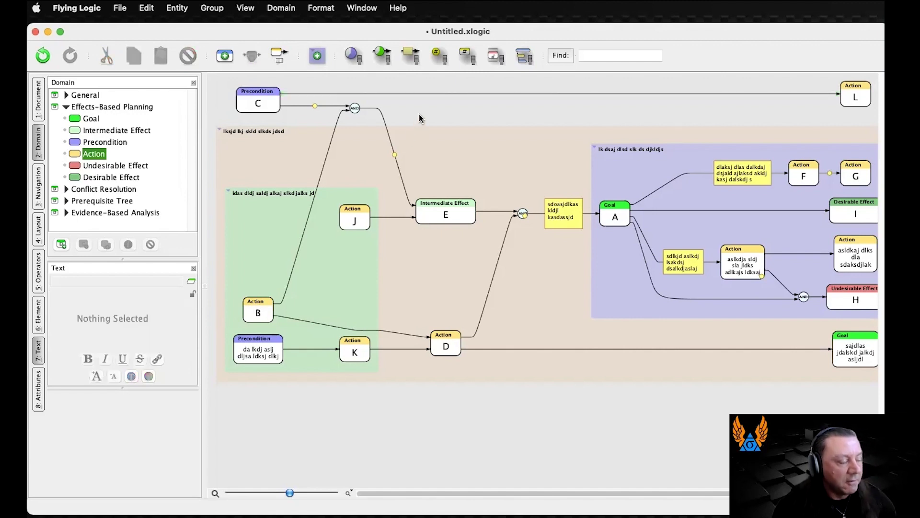
pyautogui.click(262, 102)
pyautogui.click(259, 307)
pyautogui.click(255, 343)
pyautogui.click(256, 316)
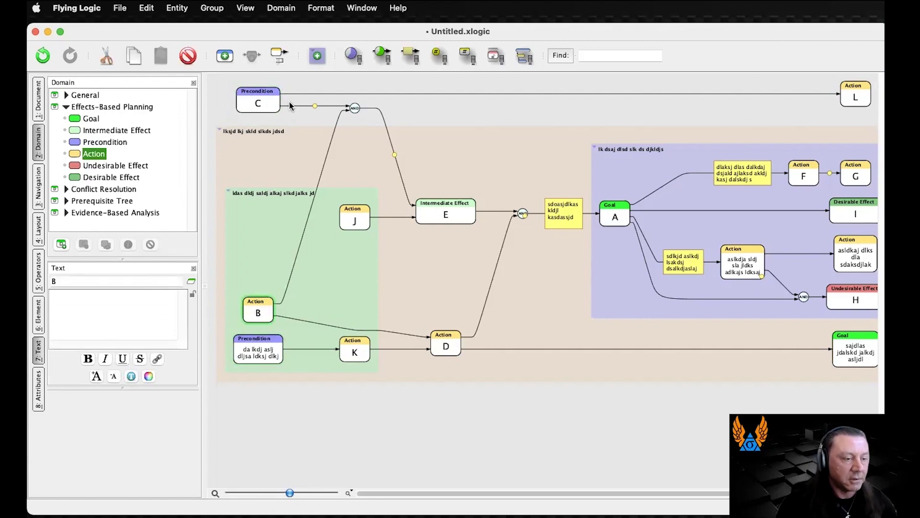
# Examine the diagram's end elements, from action L through G, I and H down to the goal fed by D
pyautogui.hscroll(2, 335, 115)
pyautogui.click(832, 93)
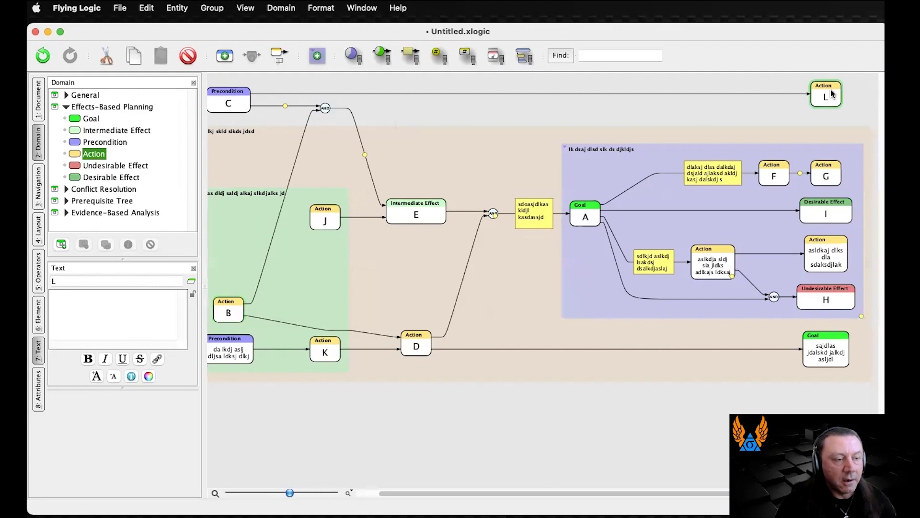
pyautogui.click(835, 211)
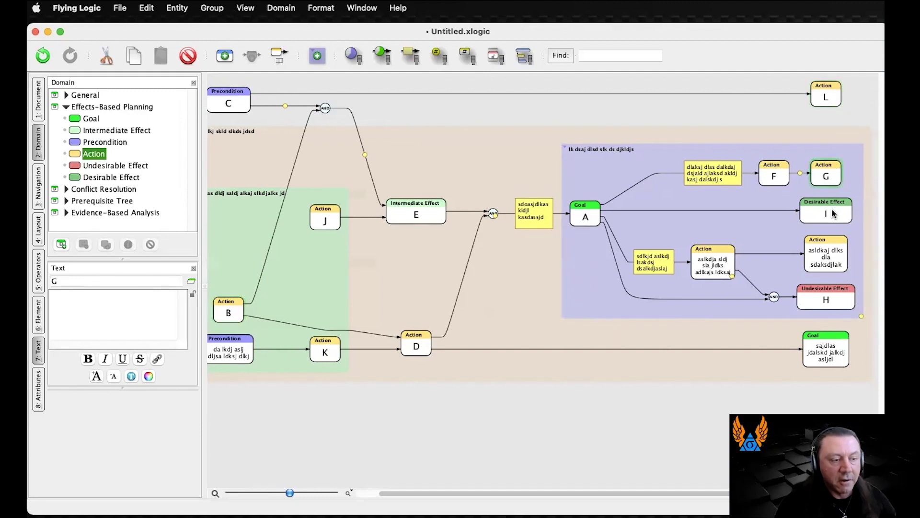
pyautogui.click(828, 253)
pyautogui.click(827, 296)
pyautogui.click(822, 353)
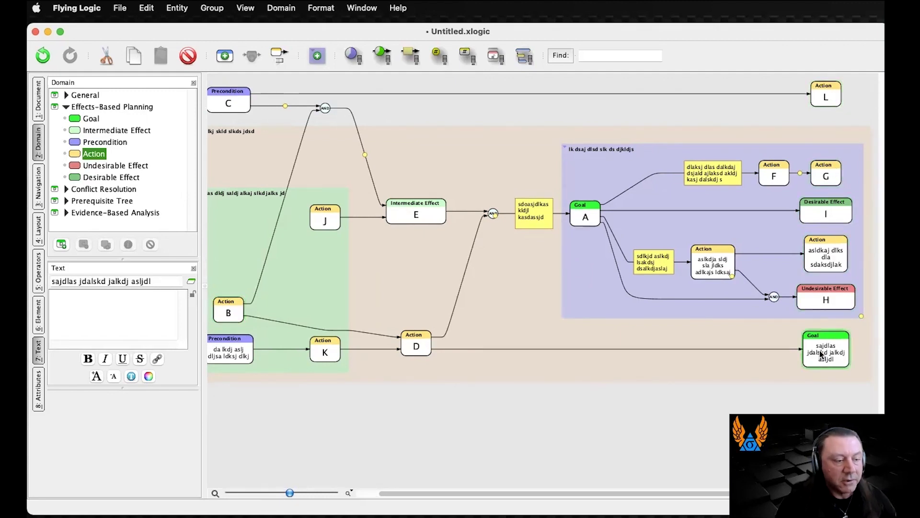
pyautogui.hscroll(-3, 766, 325)
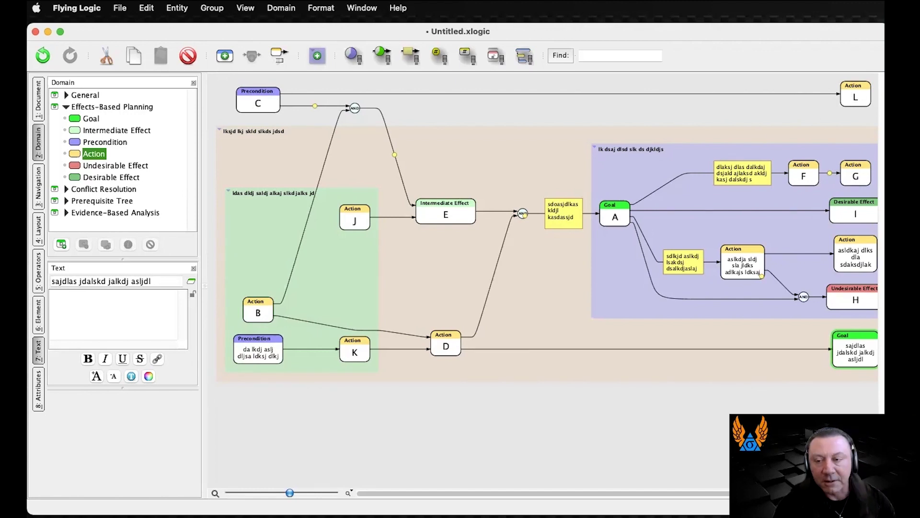
# Show the layout settings and set the diagram's bias to Left
pyautogui.click(38, 232)
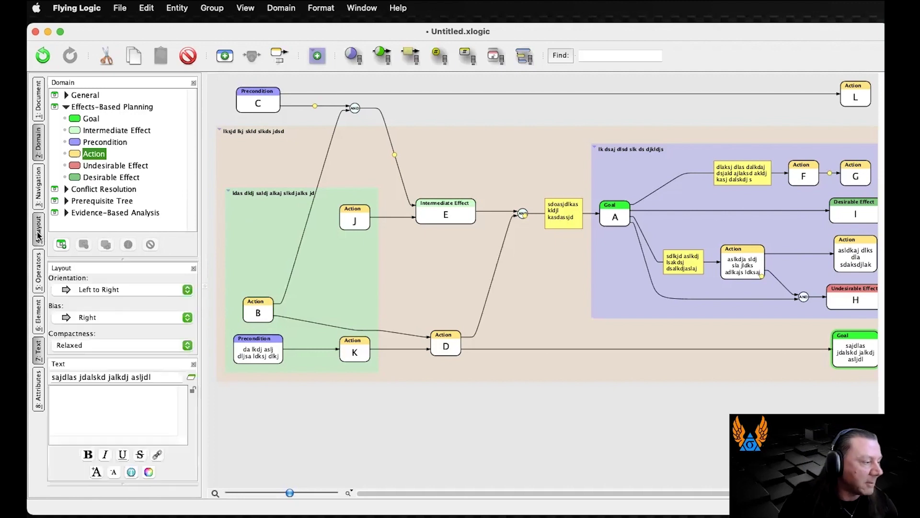
pyautogui.click(94, 321)
pyautogui.click(94, 327)
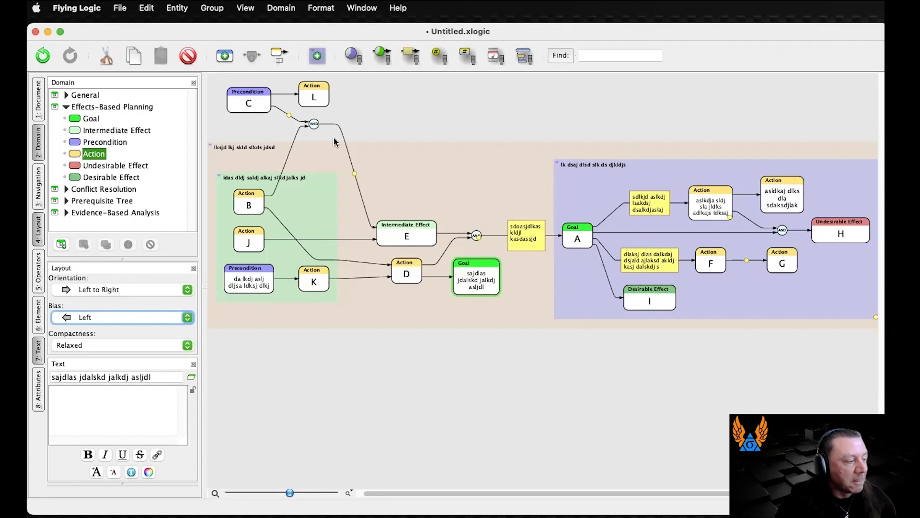
# Set the layout orientation to Bottom to Top and look over the whole diagram
pyautogui.click(128, 295)
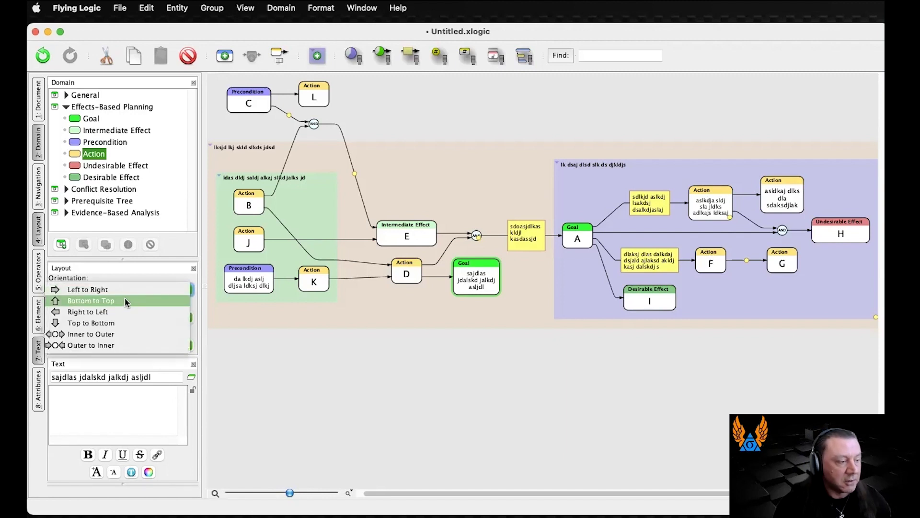
pyautogui.click(126, 301)
pyautogui.scroll(-5, 496, 290)
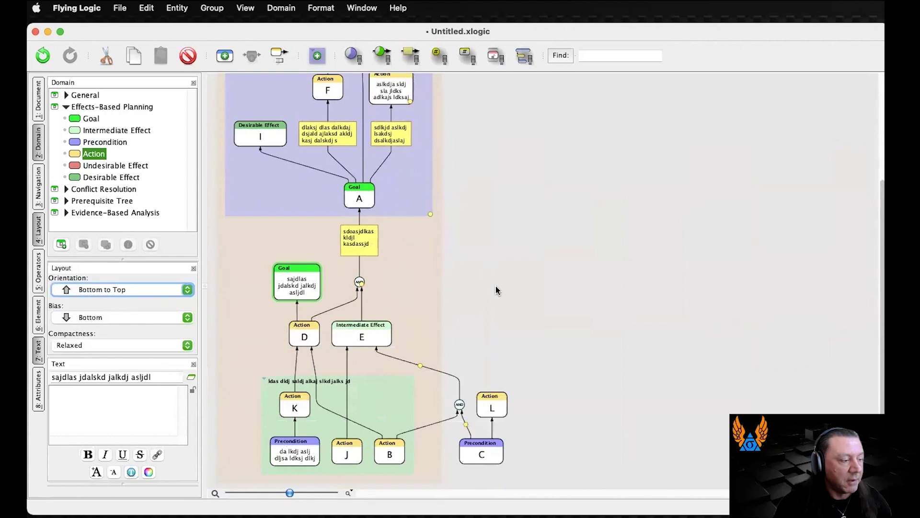
pyautogui.scroll(5, 497, 290)
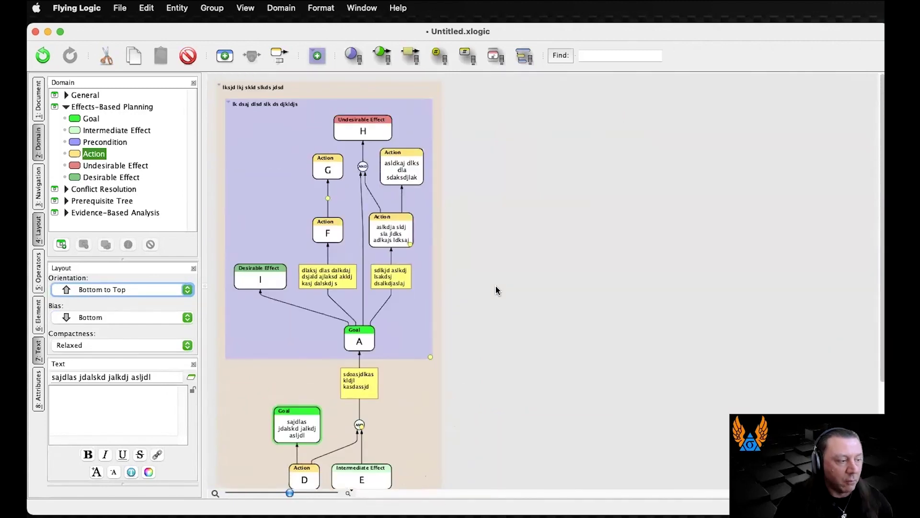
# Set the layout orientation to Right to Left and trace the flow around D, E, goal A and their connections
pyautogui.click(118, 290)
pyautogui.click(115, 301)
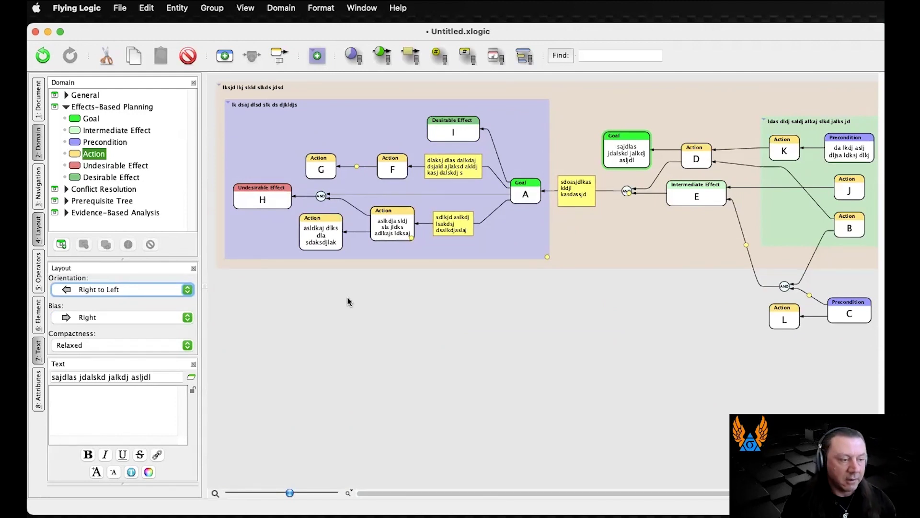
pyautogui.click(702, 155)
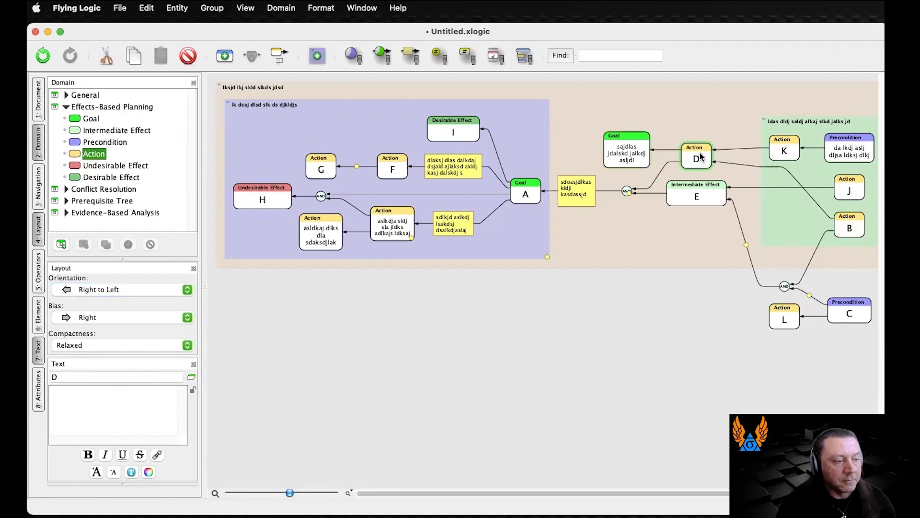
pyautogui.click(626, 150)
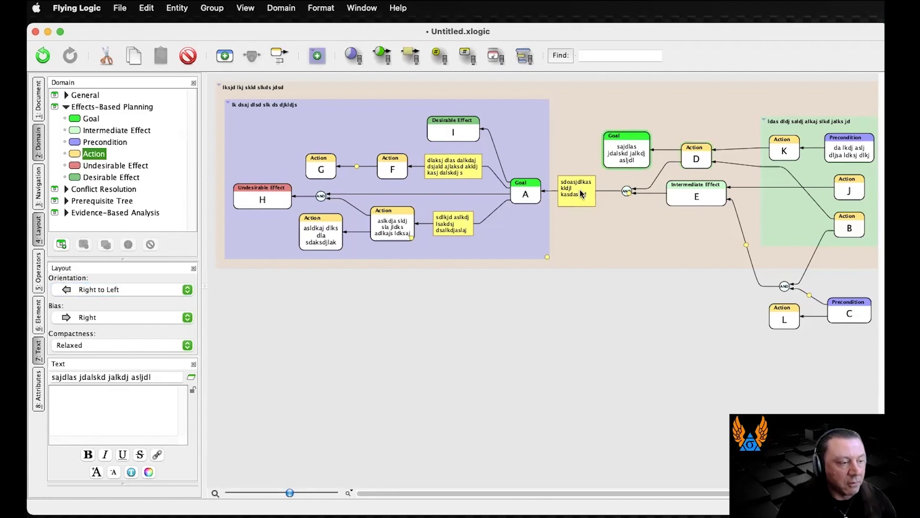
pyautogui.click(571, 196)
pyautogui.click(533, 198)
pyautogui.click(712, 191)
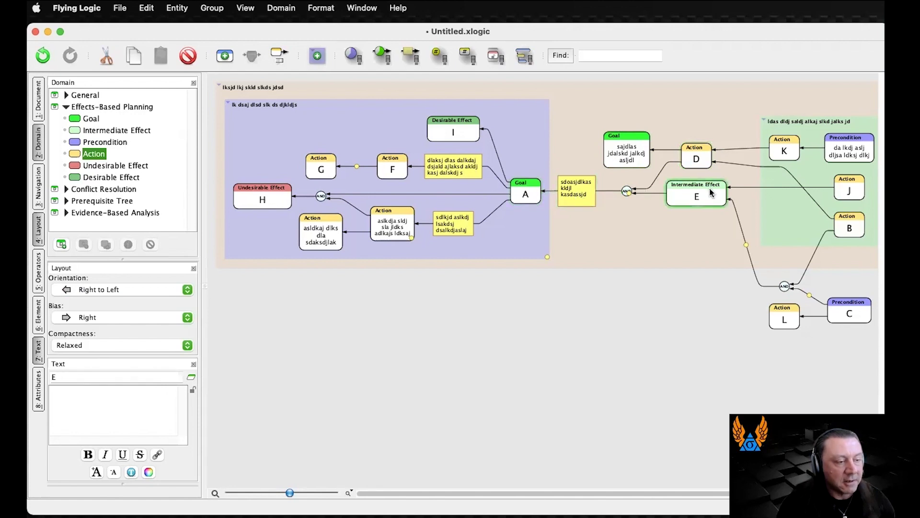
pyautogui.click(755, 188)
pyautogui.click(737, 212)
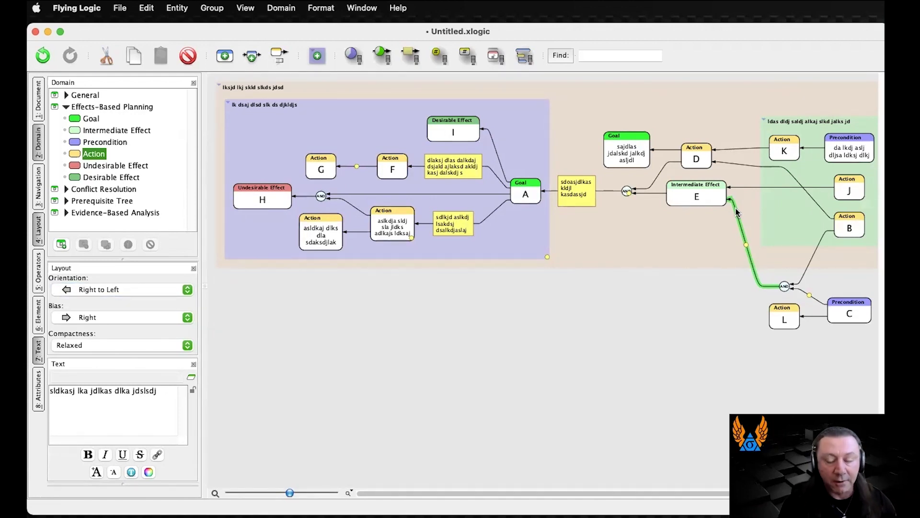
pyautogui.click(426, 294)
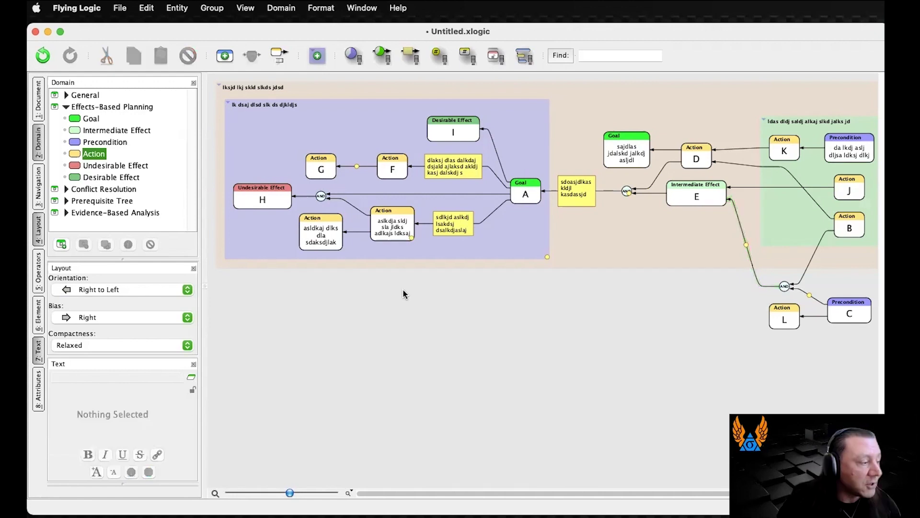
# Set the layout orientation to Left to Right and review the other orientation options
pyautogui.click(115, 290)
pyautogui.click(120, 265)
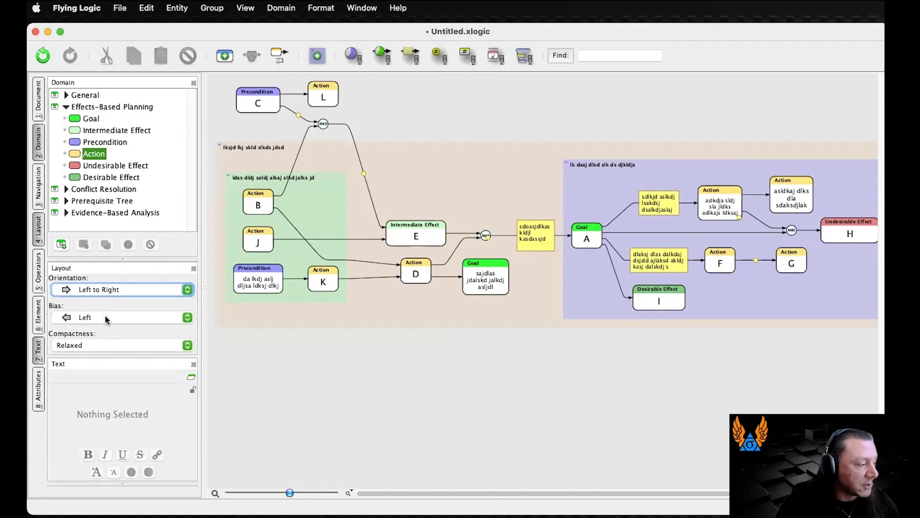
pyautogui.click(106, 291)
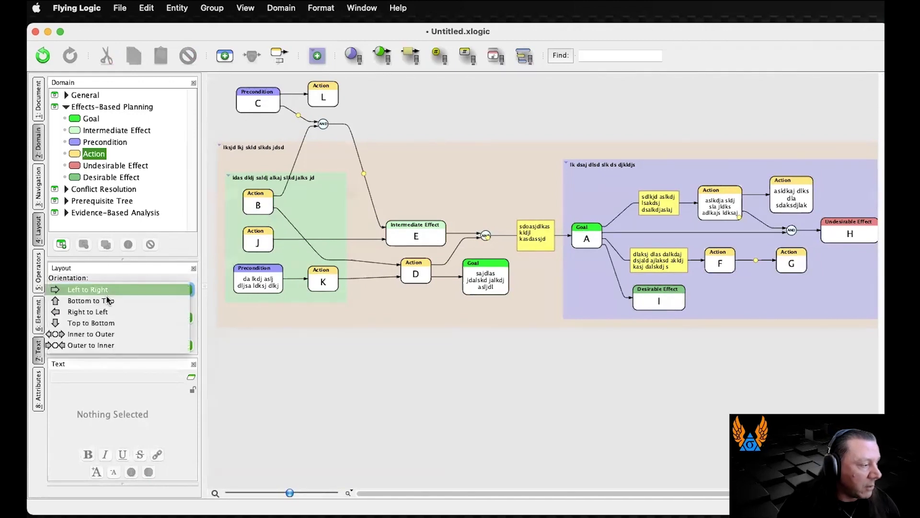
pyautogui.click(127, 334)
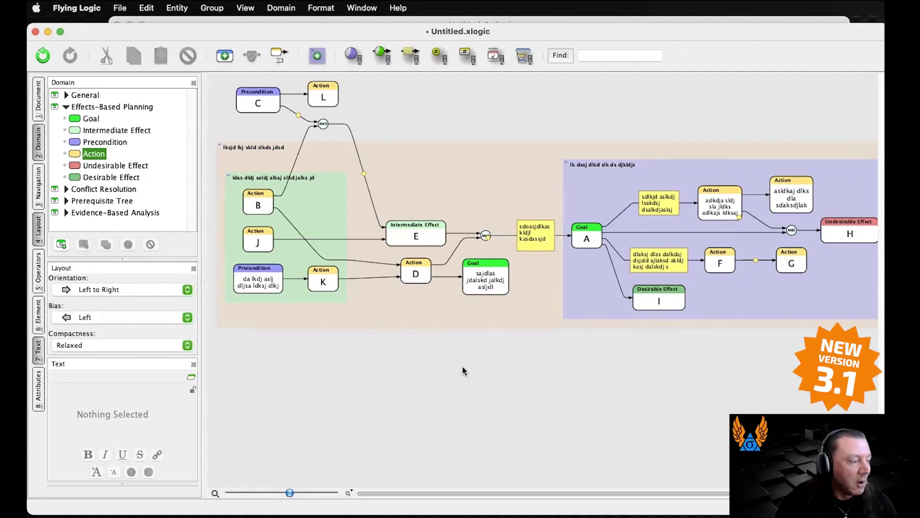
# Review the compactness options and try Comfortable followed by Compact on the diagram
pyautogui.click(99, 343)
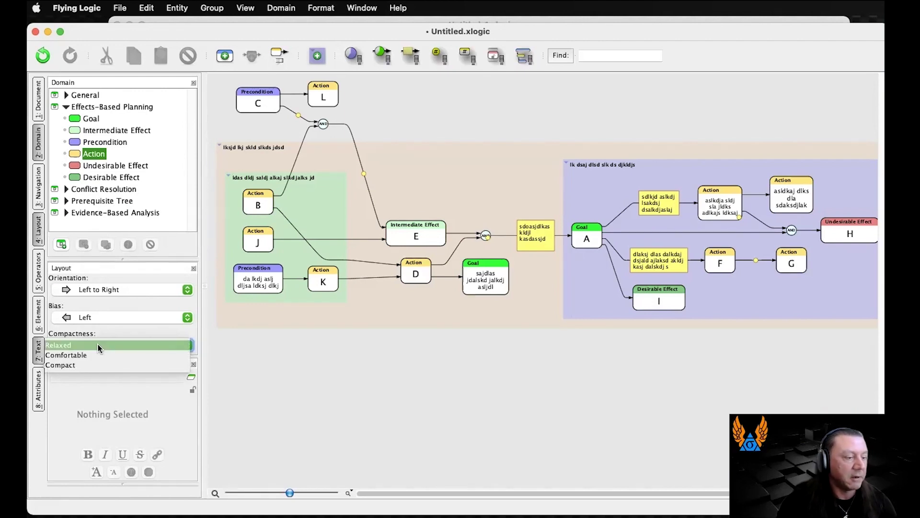
pyautogui.click(114, 336)
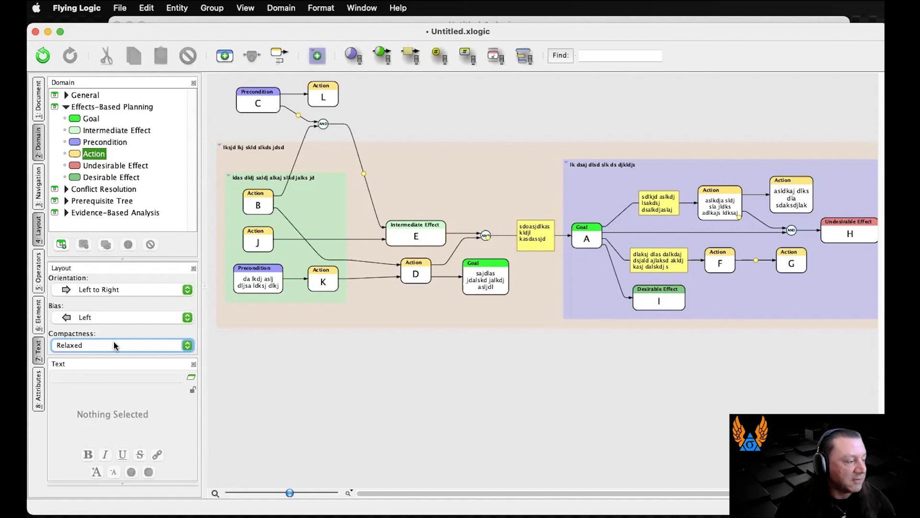
pyautogui.click(122, 345)
pyautogui.click(121, 354)
pyautogui.click(119, 347)
pyautogui.click(150, 353)
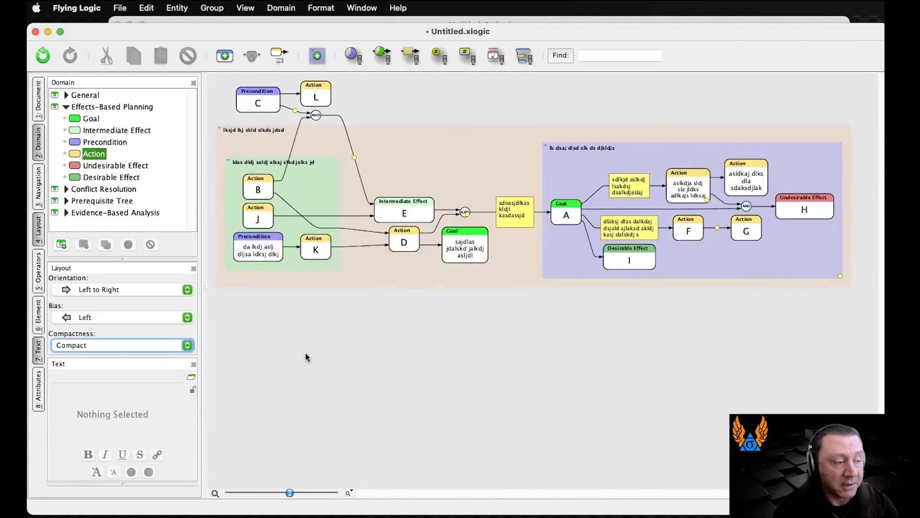
# Set the diagram's compactness to Relaxed
pyautogui.click(134, 346)
pyautogui.click(134, 324)
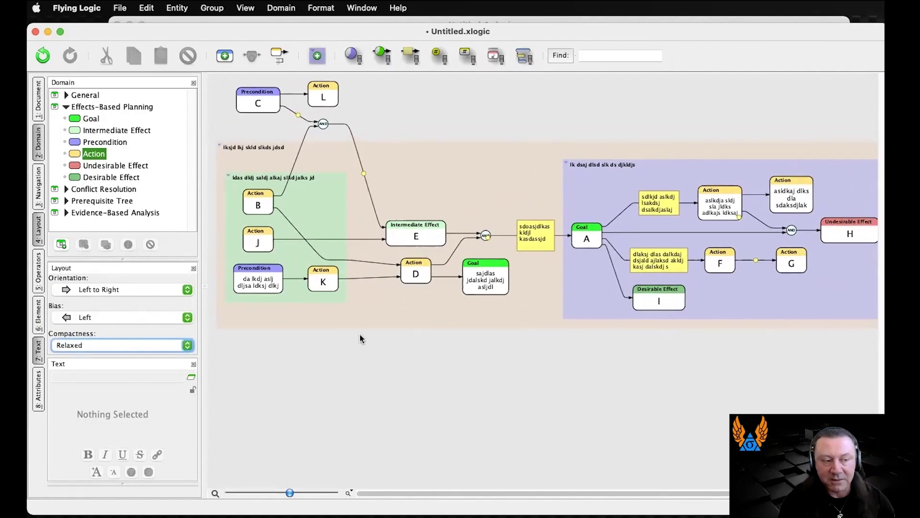
pyautogui.click(382, 357)
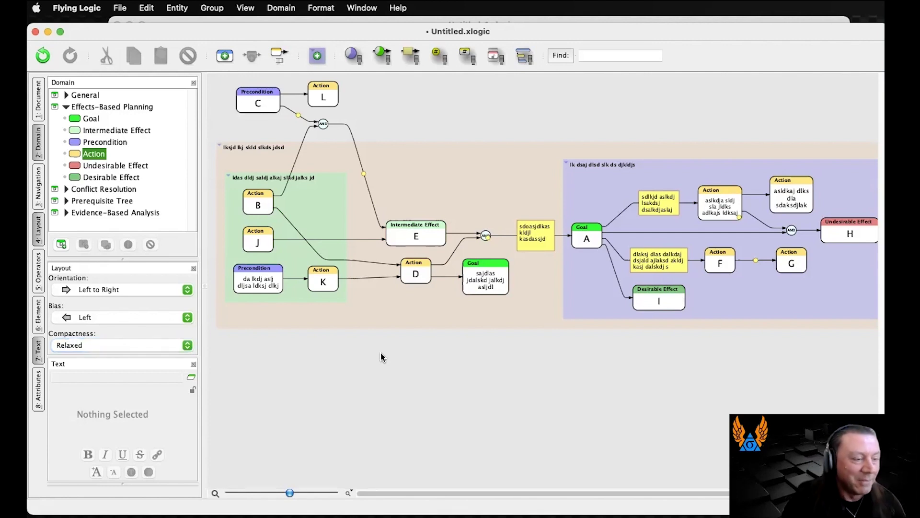